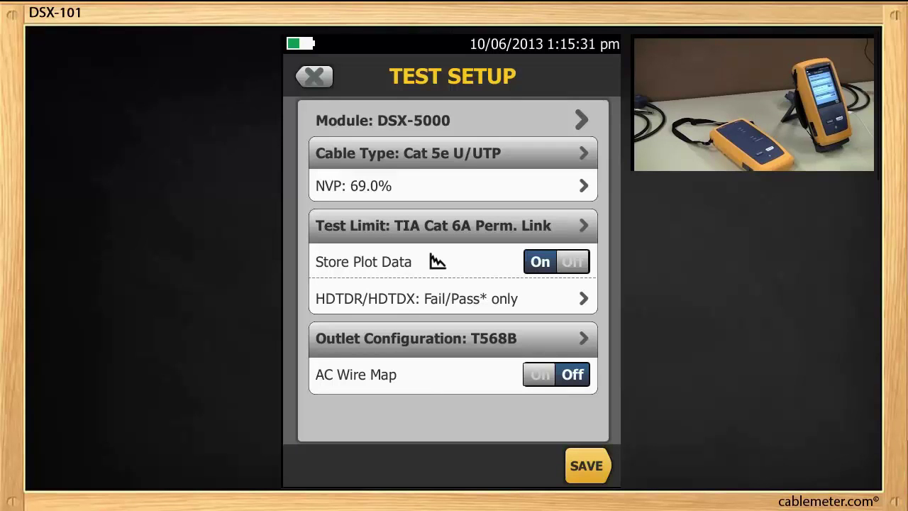
Step: Change the test limit from the TIA group to TIA Cat 5e Perm. Link
click(433, 226)
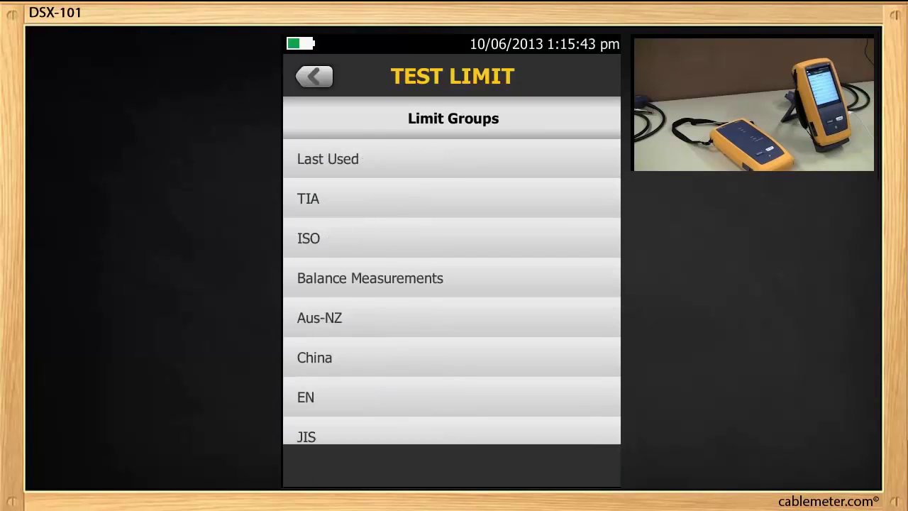
click(451, 198)
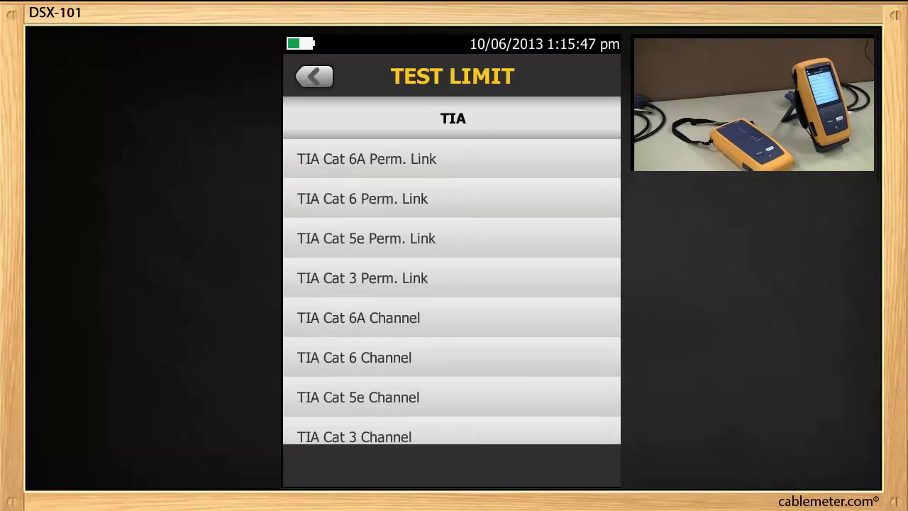
click(358, 397)
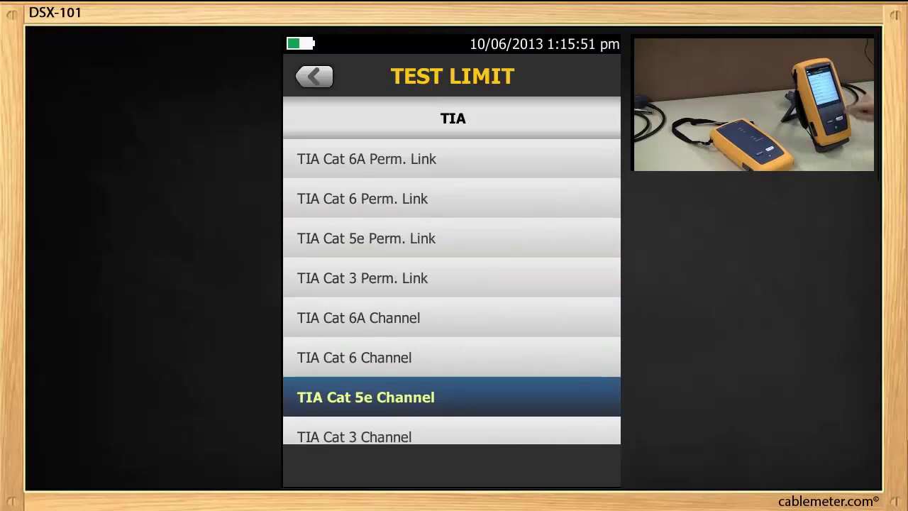
click(366, 238)
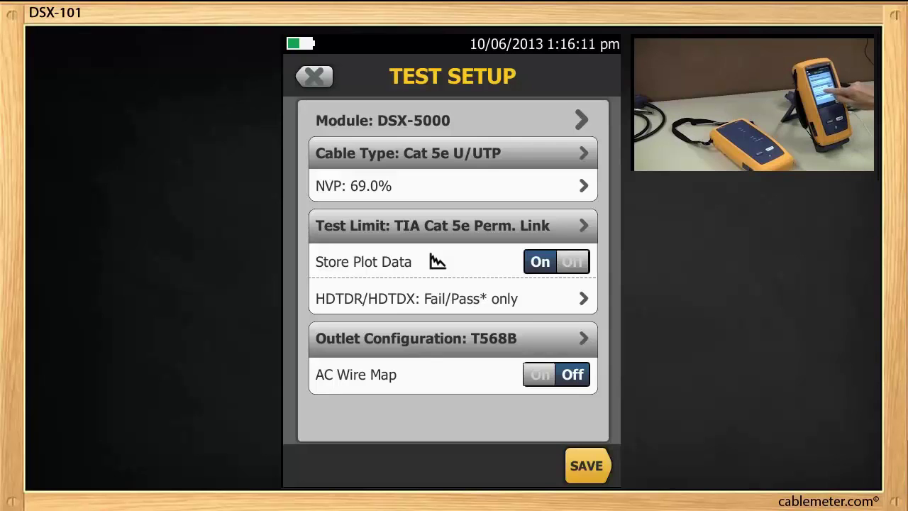
click(452, 299)
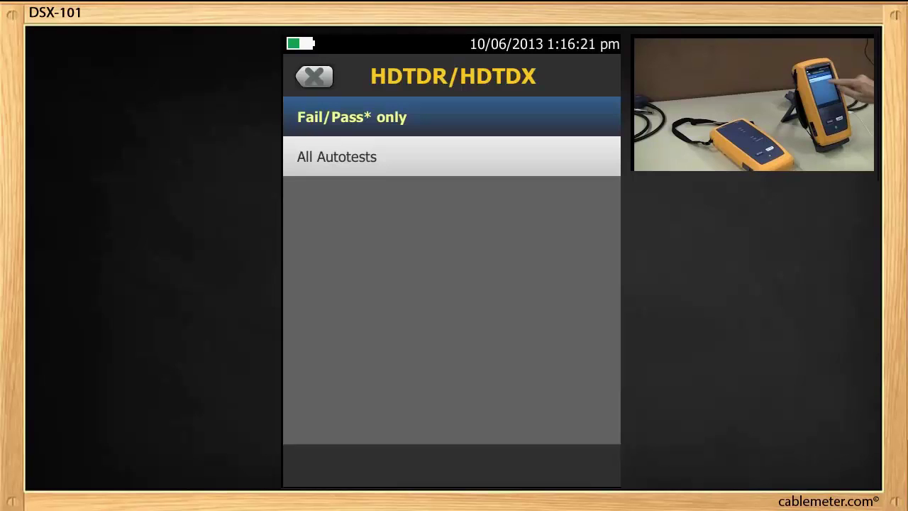
click(337, 156)
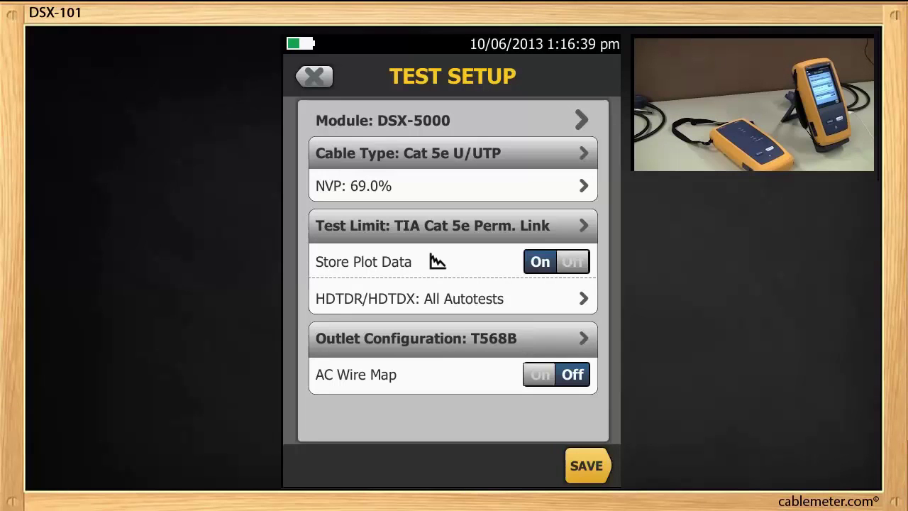
click(409, 298)
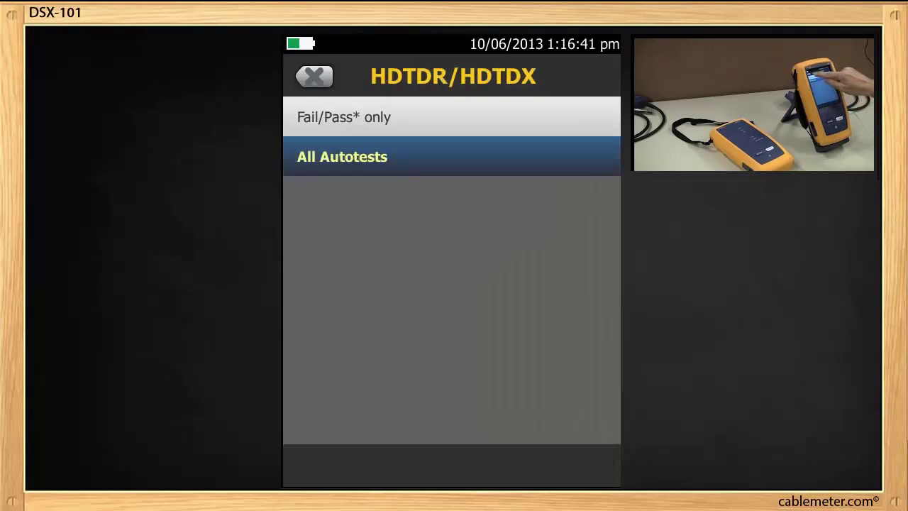
click(343, 117)
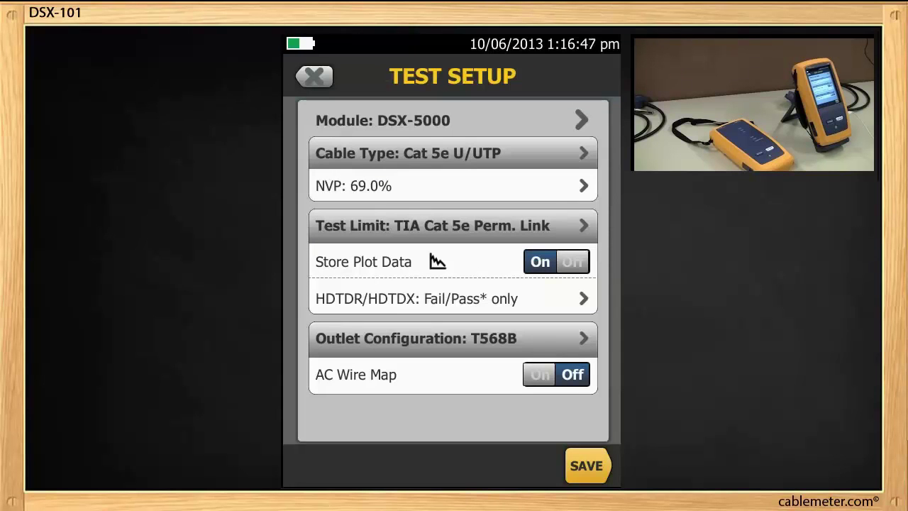
click(453, 339)
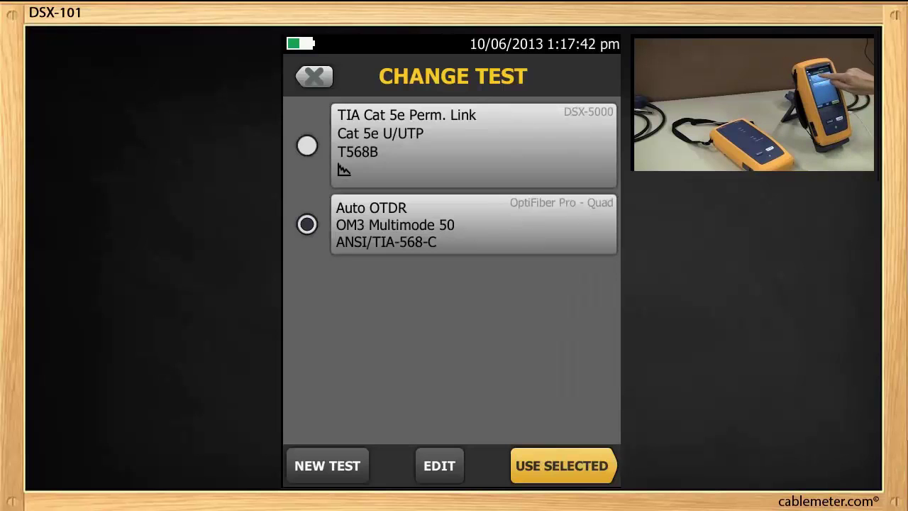
Step: Select the new TIA Cat 5e Perm. Link test and make it the active test
click(307, 145)
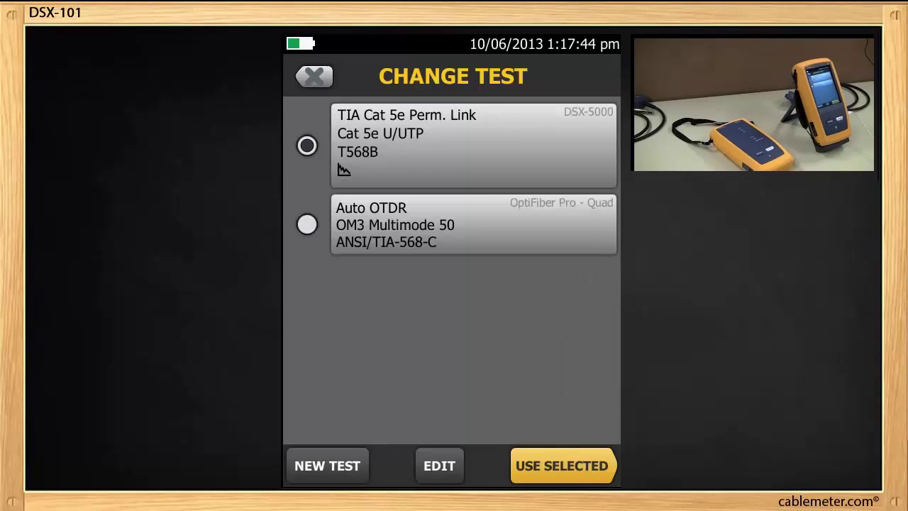
click(561, 465)
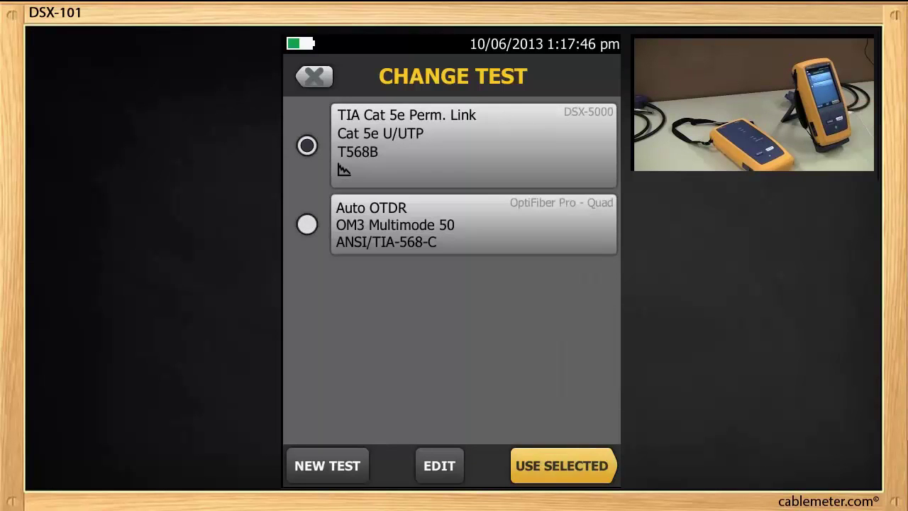